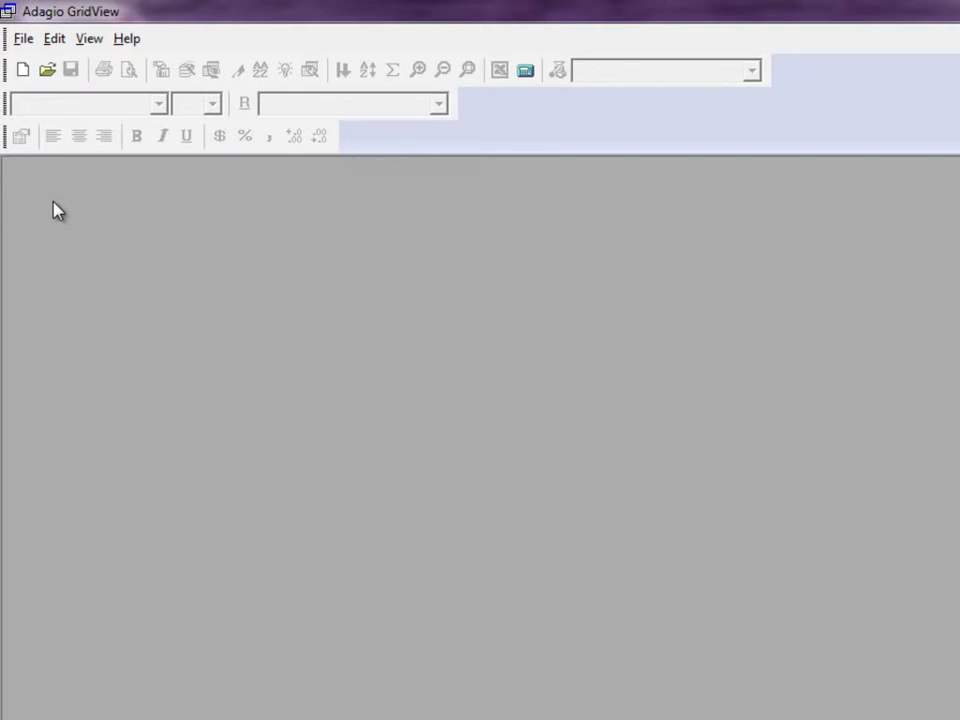
- Open the program defaults, switch Show All Tables on and back off, and accept the settings
click(54, 39)
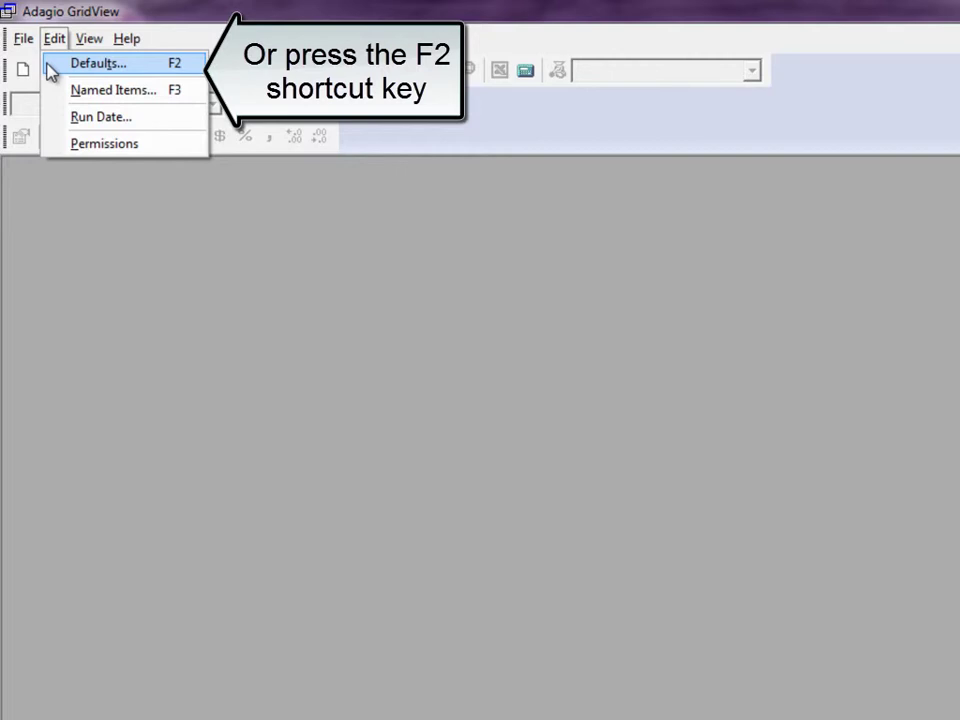
click(48, 66)
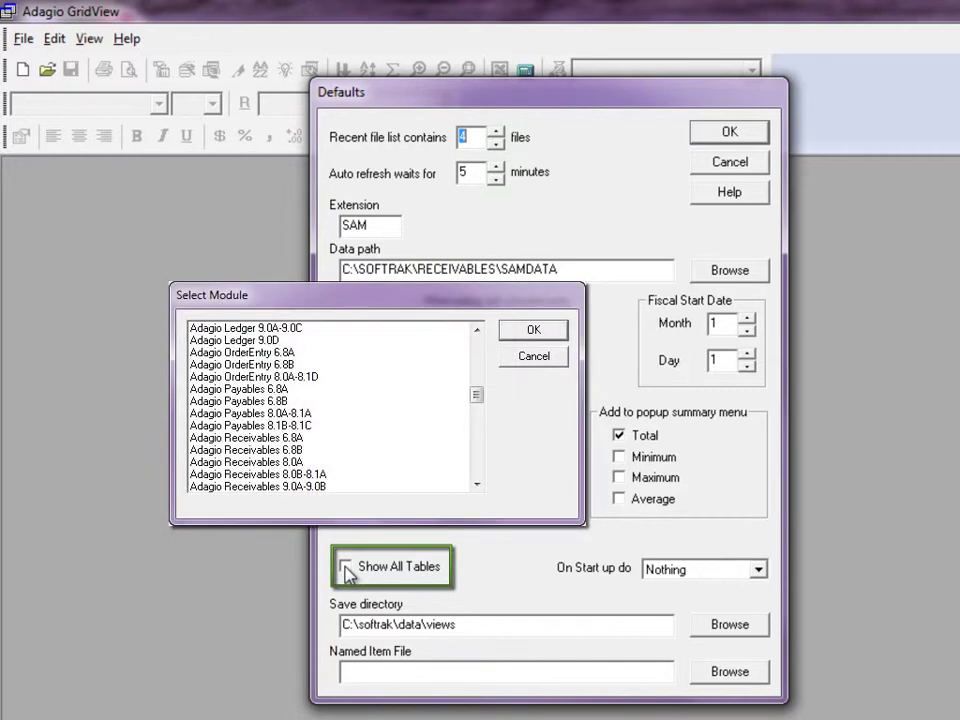
click(346, 568)
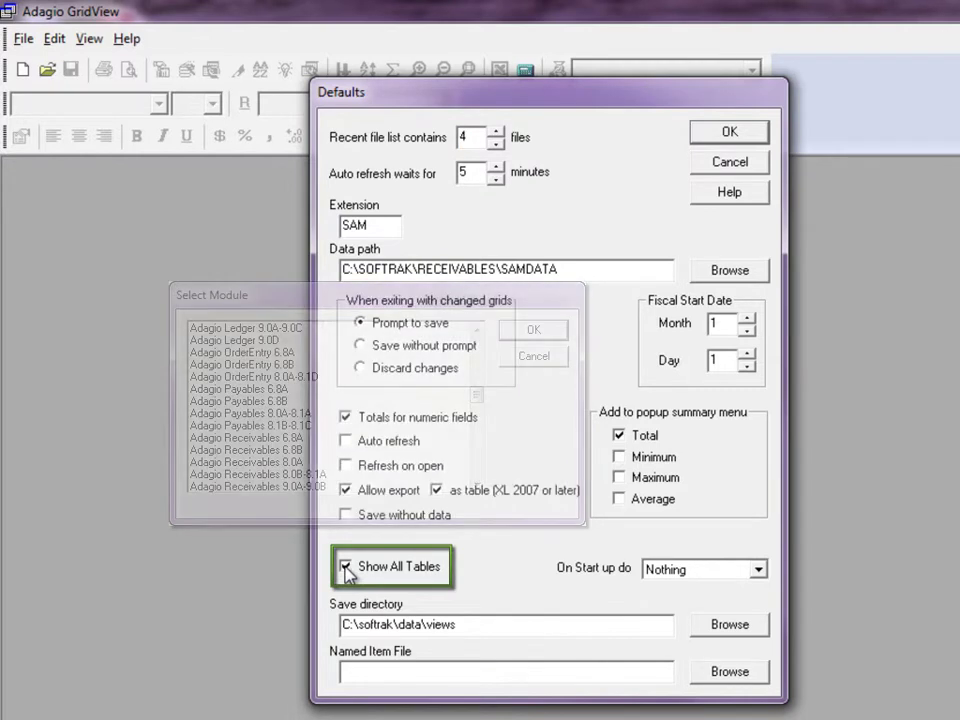
click(346, 568)
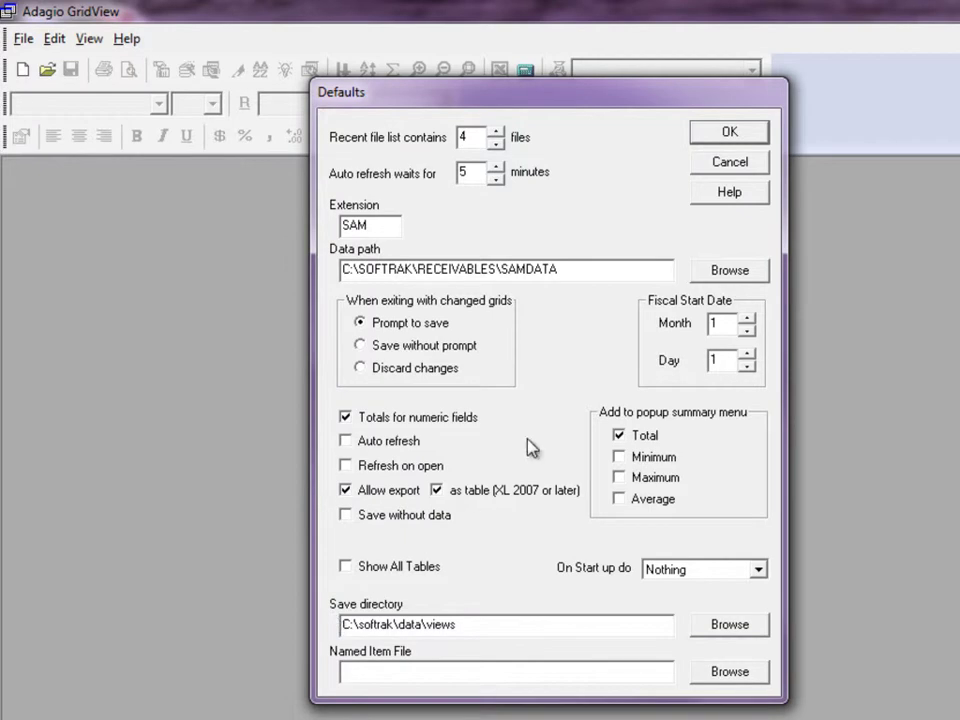
click(699, 138)
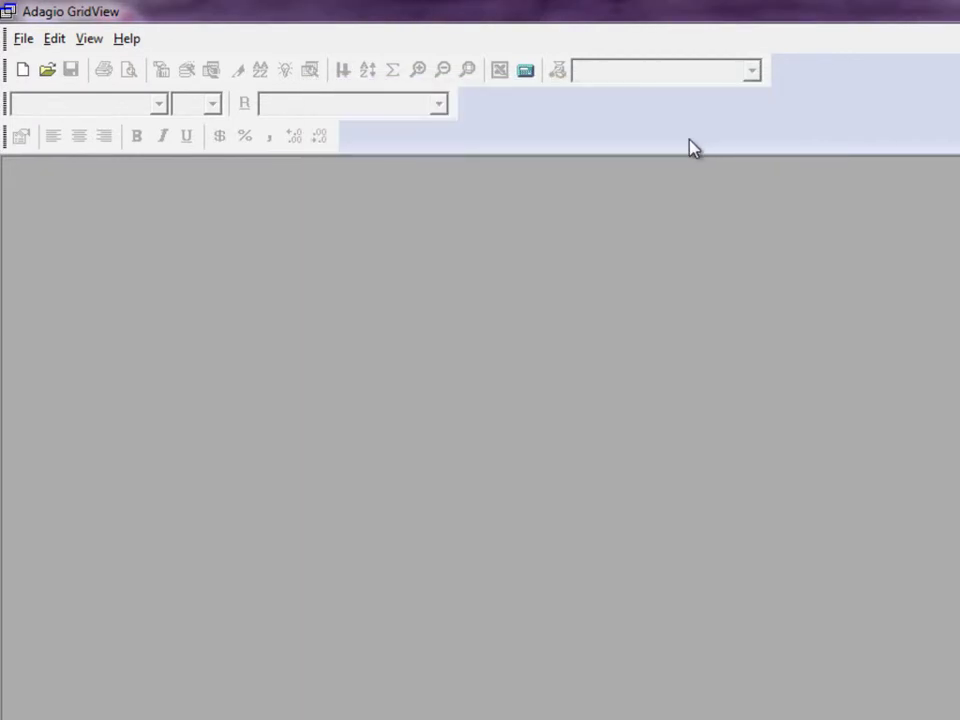
- Create a new view from the Adagio Receivables 9.0A-9.0B module based on the A/R Customer Master table
click(23, 40)
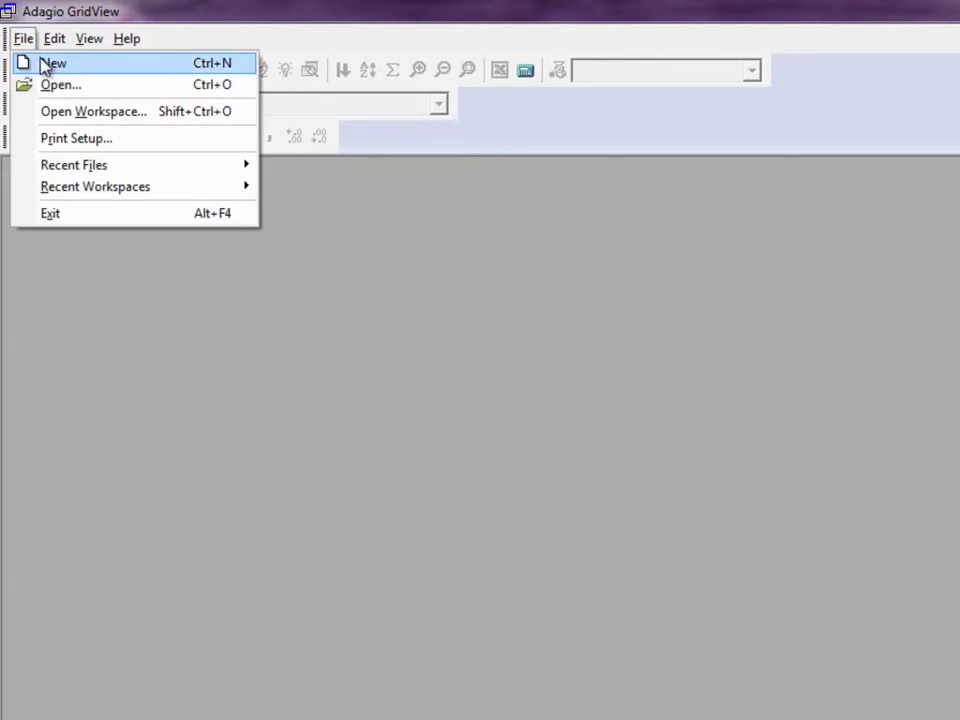
click(42, 63)
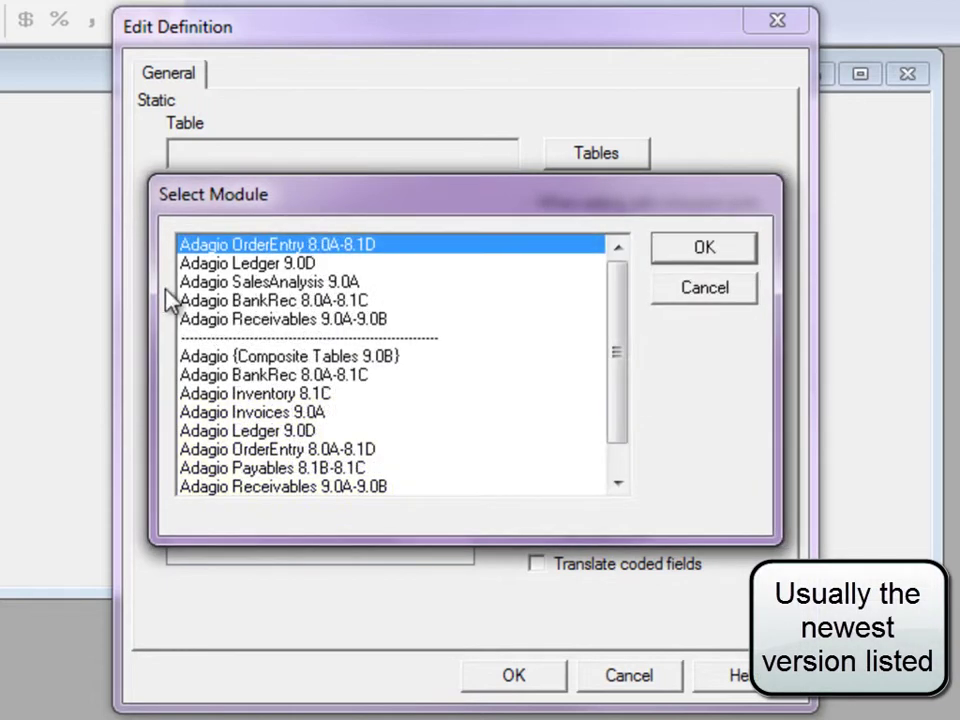
click(236, 320)
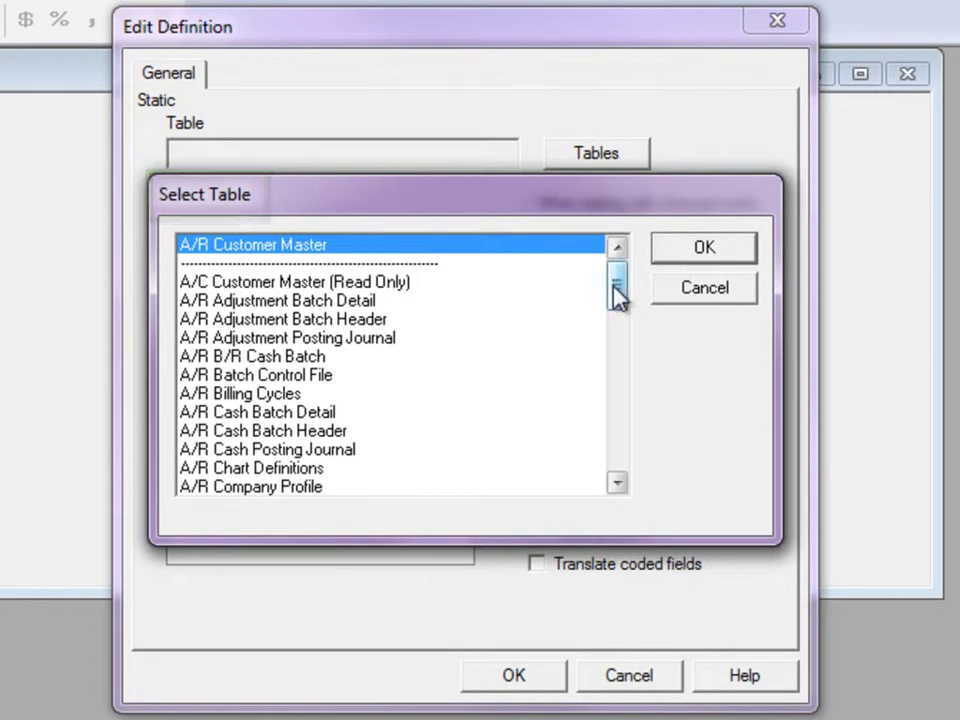
drag(617, 290, 606, 450)
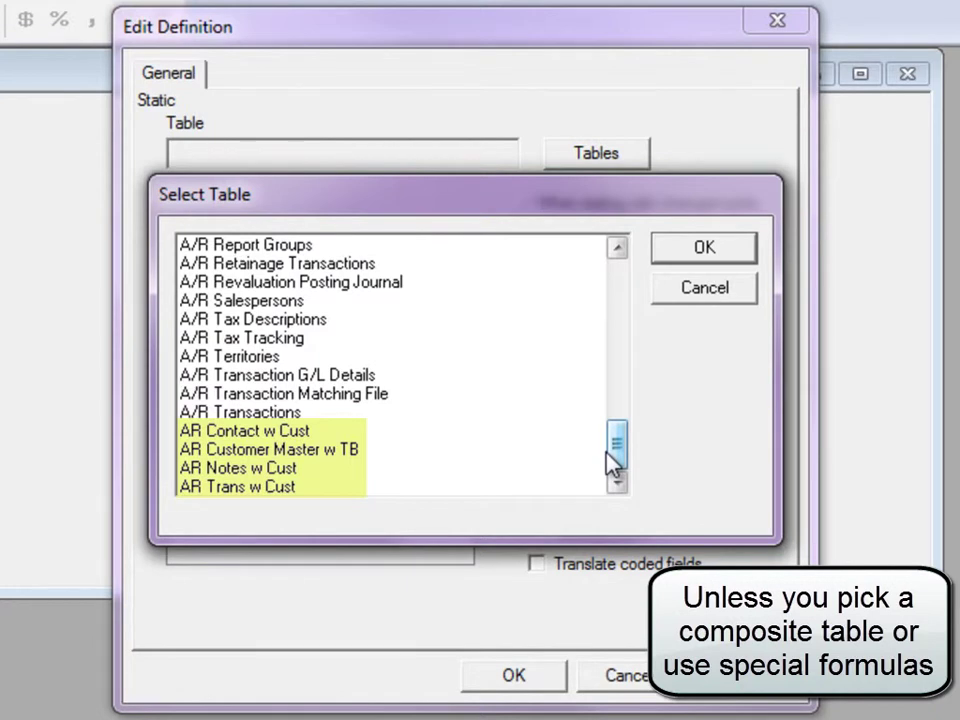
drag(611, 462, 620, 285)
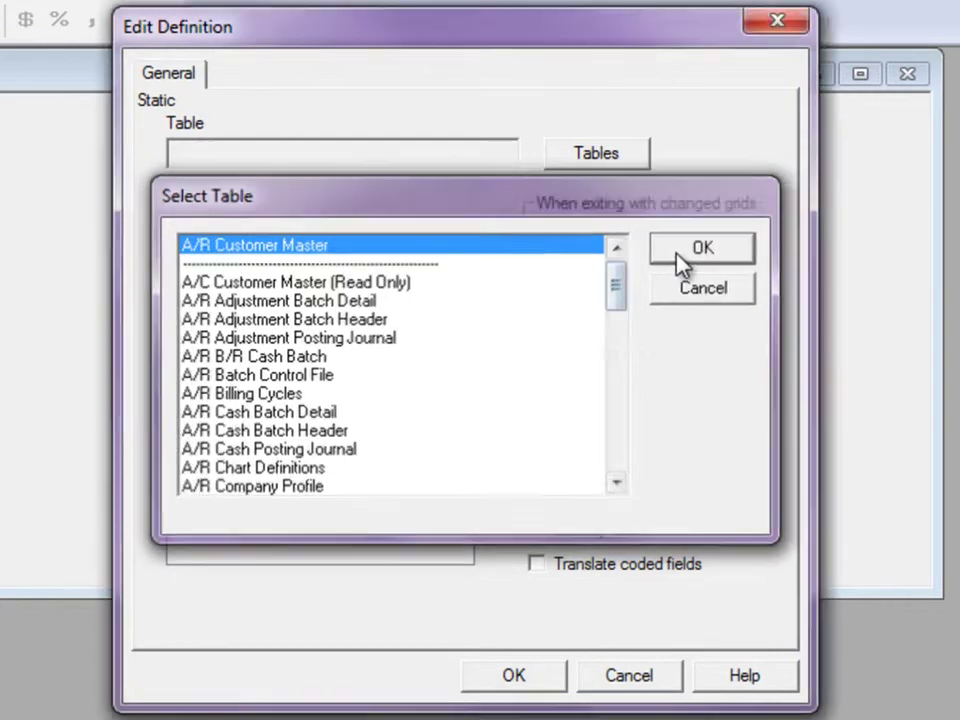
click(682, 262)
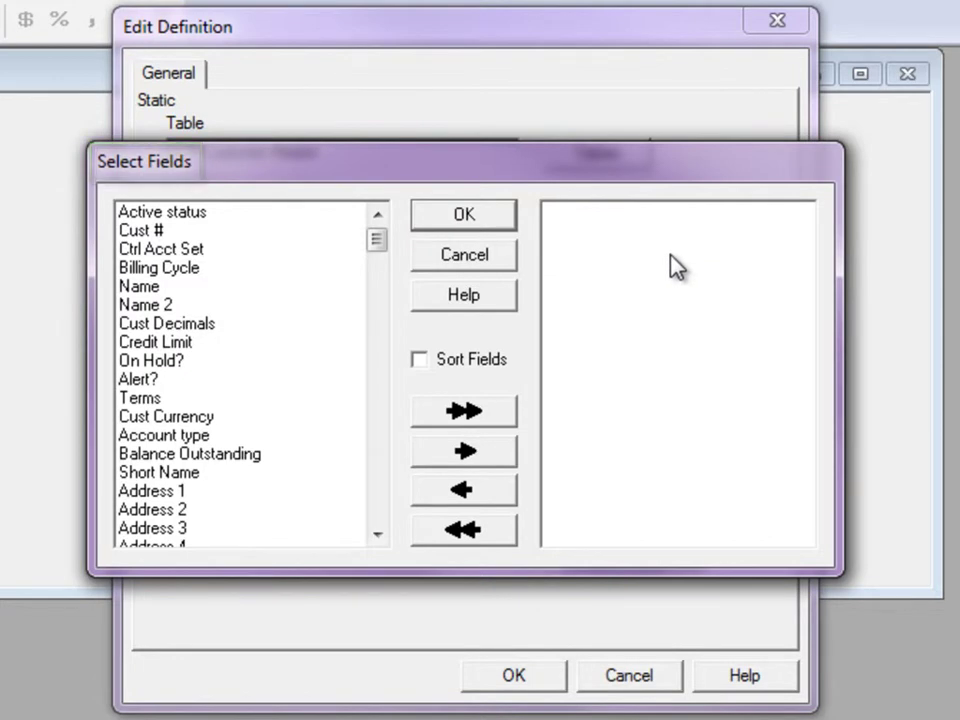
- Add the fields Cust #, Name, Balance Outstanding and Salesperson to the view's selected fields
click(246, 233)
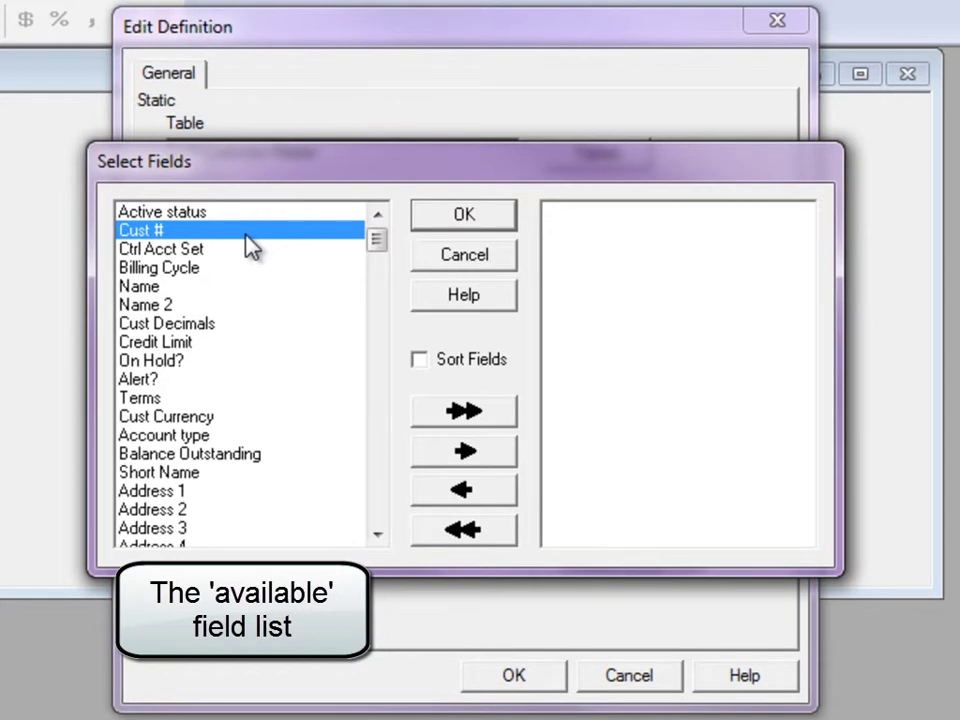
double_click(246, 234)
click(228, 270)
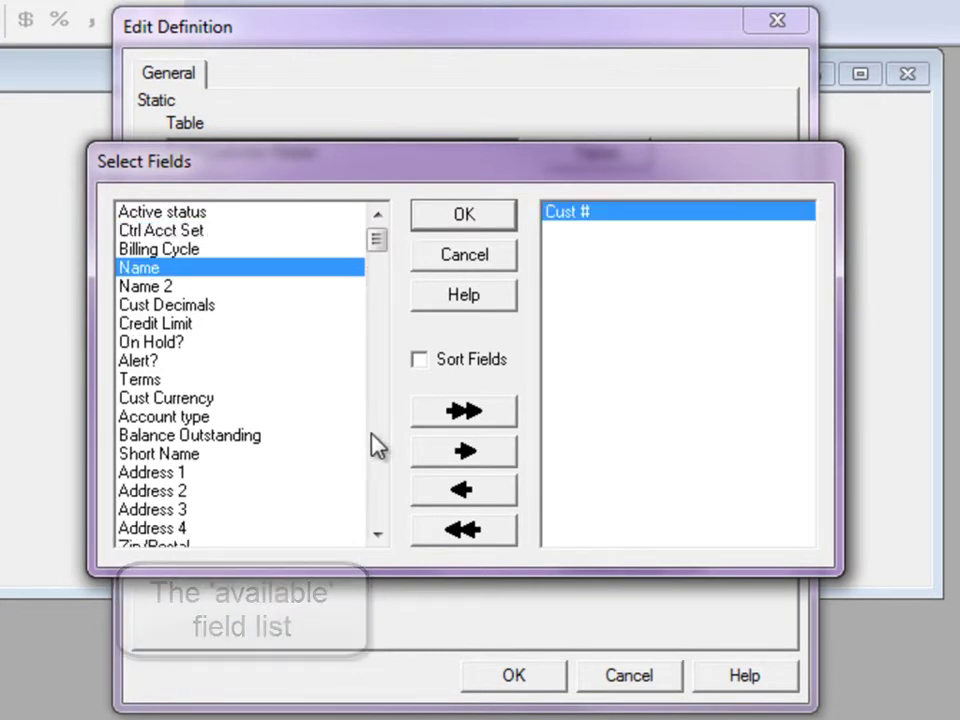
click(448, 462)
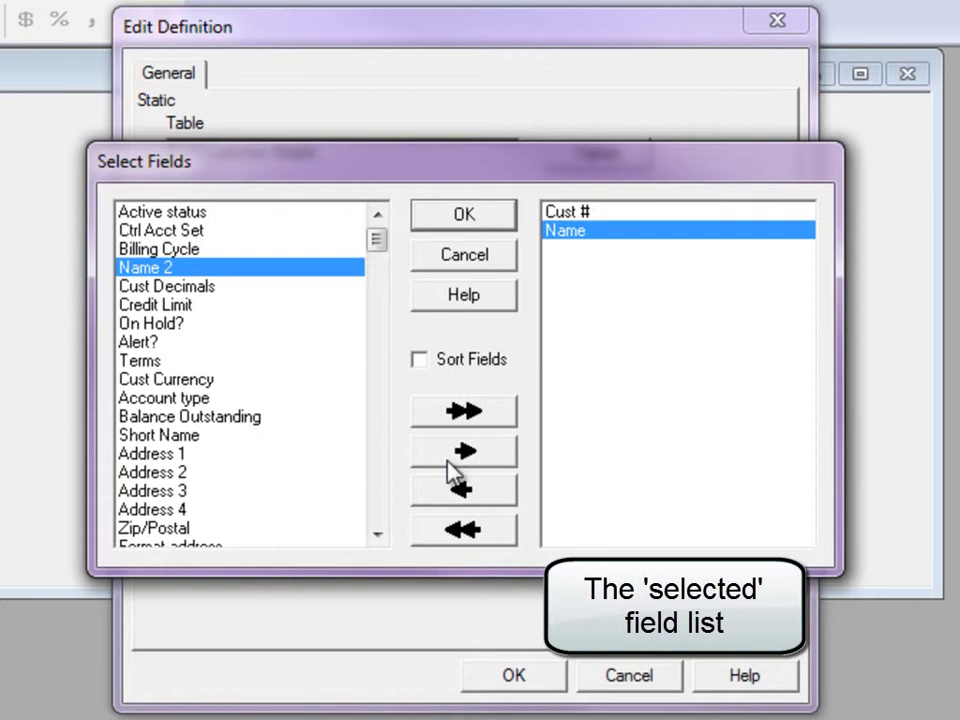
double_click(290, 418)
scroll(354, 399, down, 6)
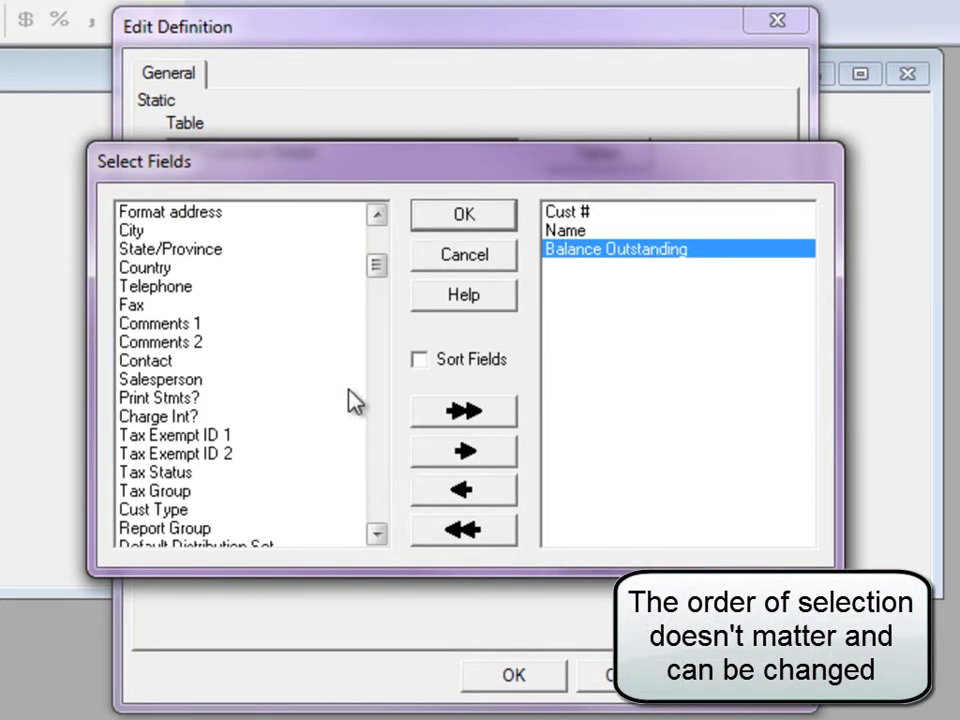
double_click(284, 386)
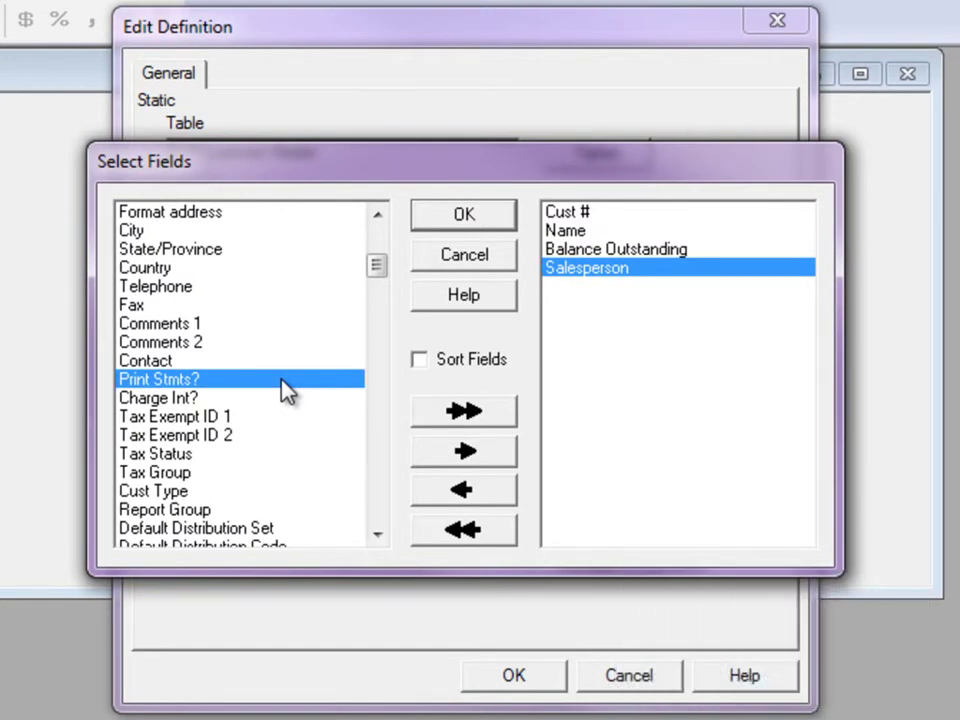
- Sort the available fields, accept the field selection and skip defining a named filter
click(419, 360)
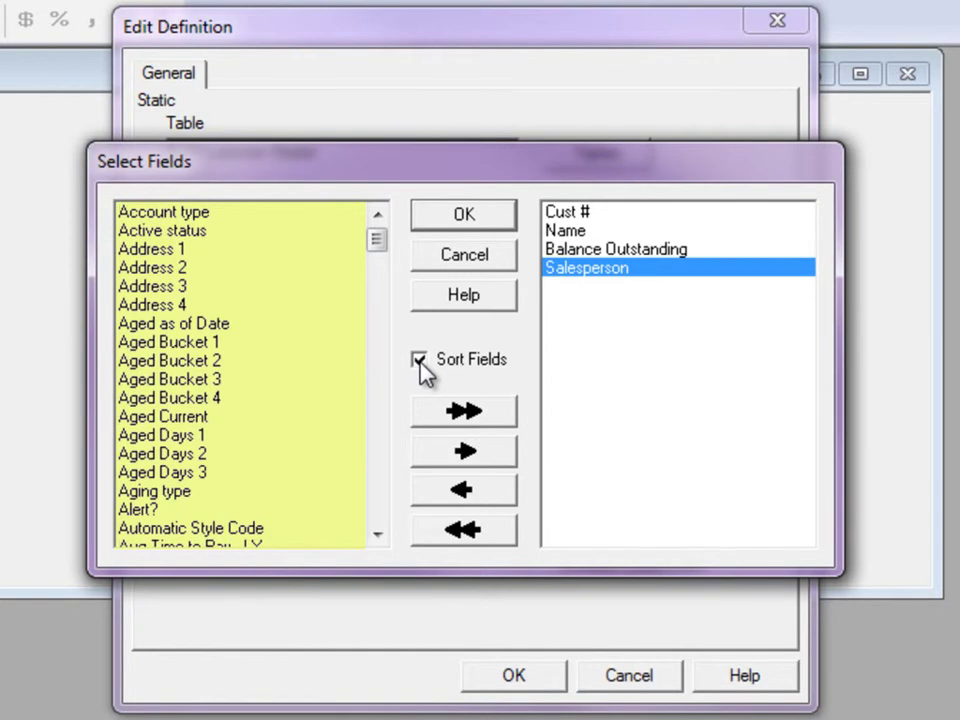
click(440, 226)
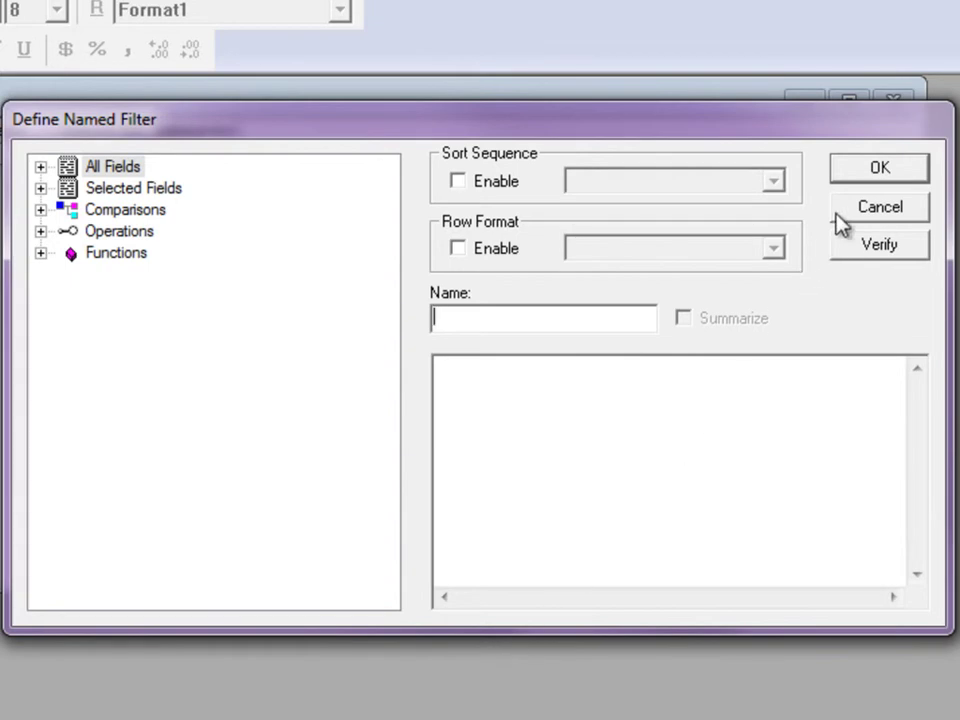
click(836, 213)
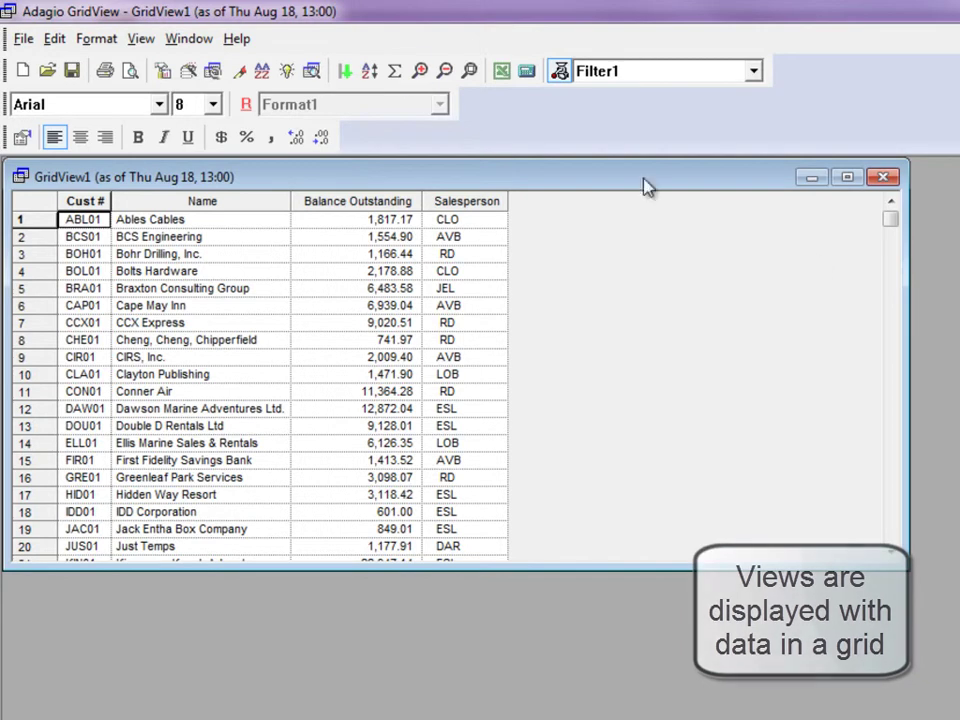
- Save the view as "Customer list.gv" in the Softrak DATA Views folder
click(72, 71)
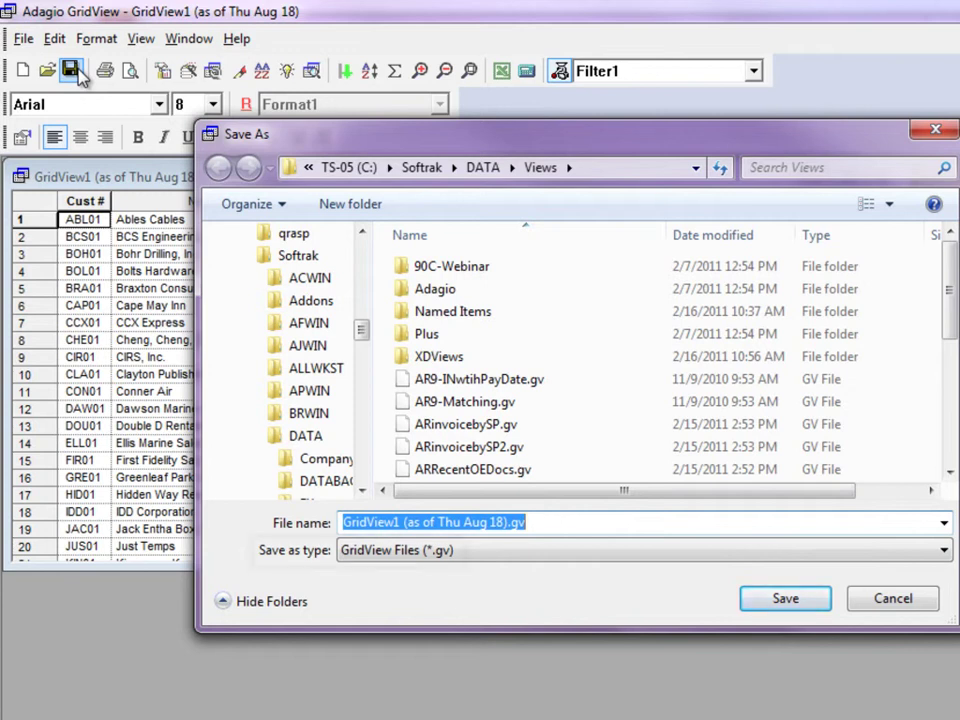
text(Customer list.gv)
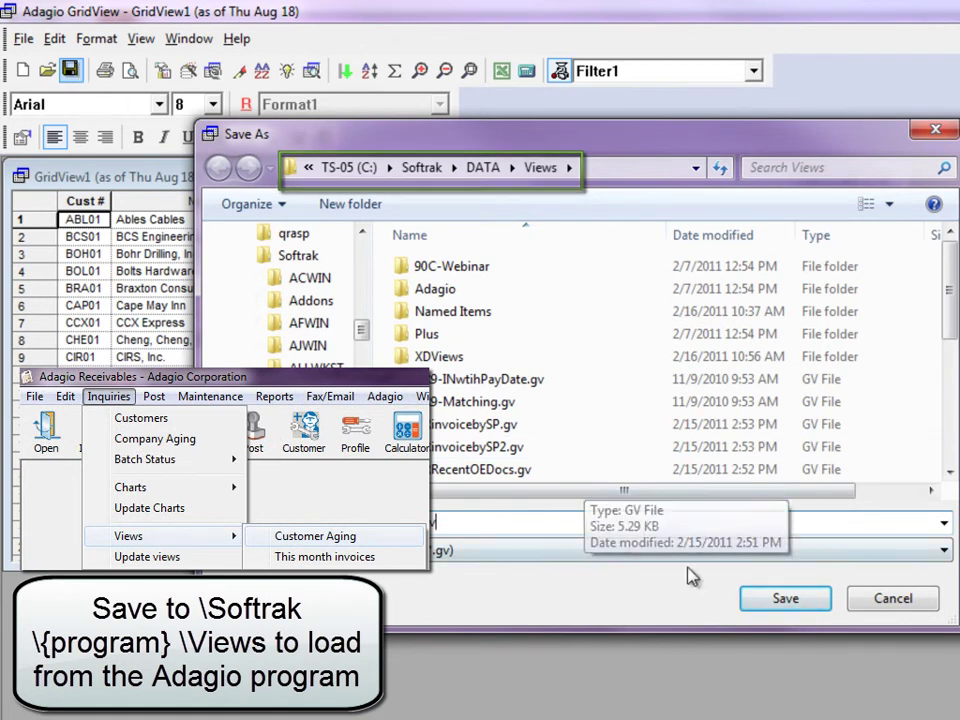
click(785, 598)
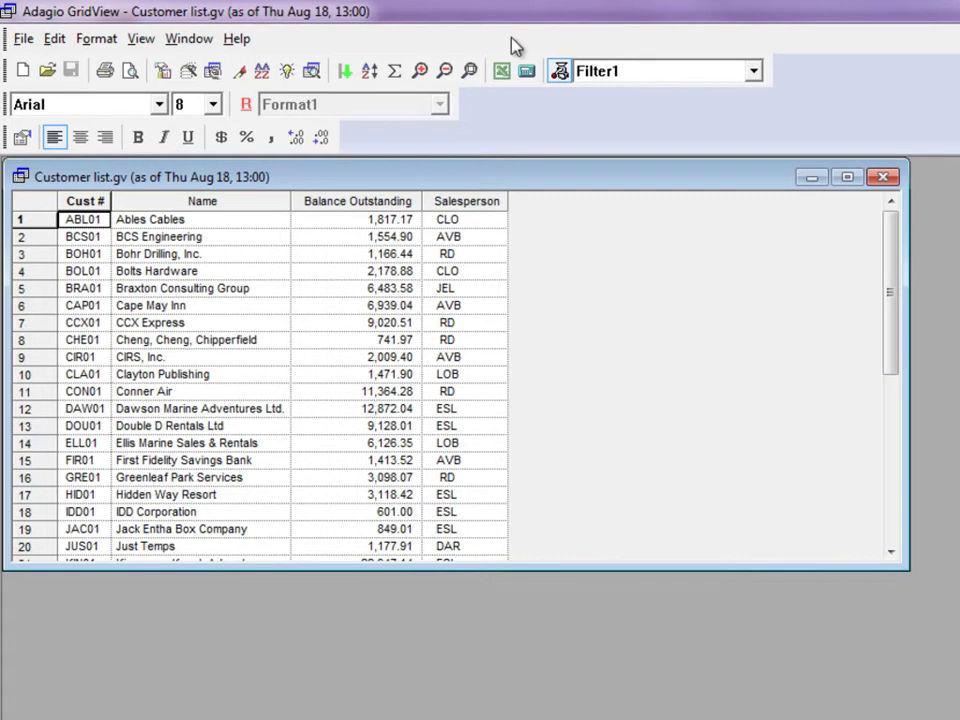
- Sort the customer grid in ascending order by the Salesperson column
click(385, 202)
drag(388, 205, 510, 225)
click(478, 223)
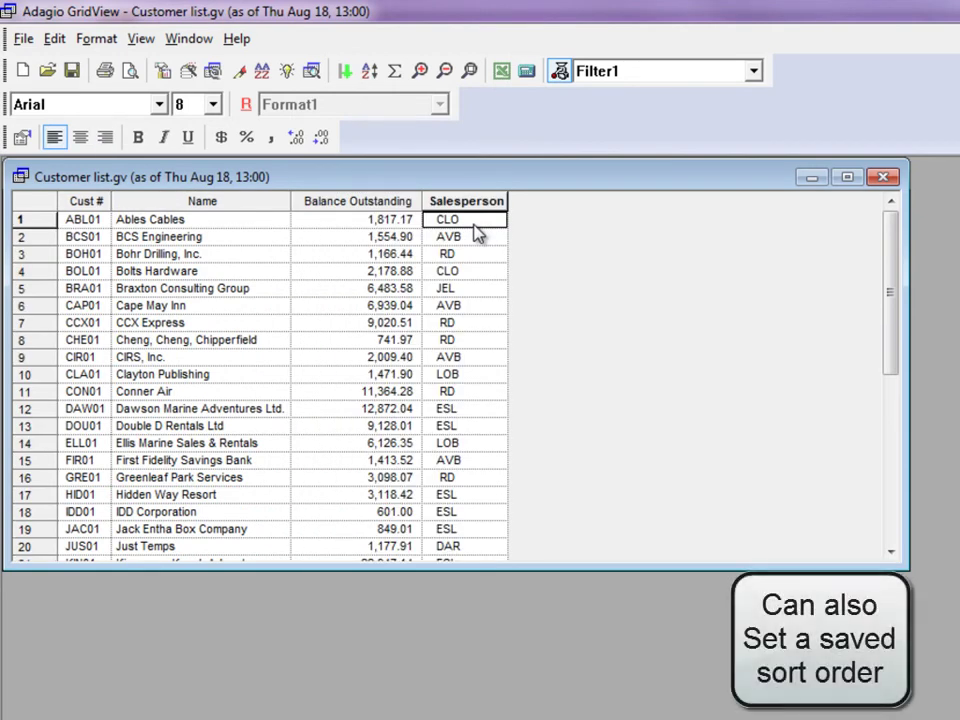
double_click(459, 205)
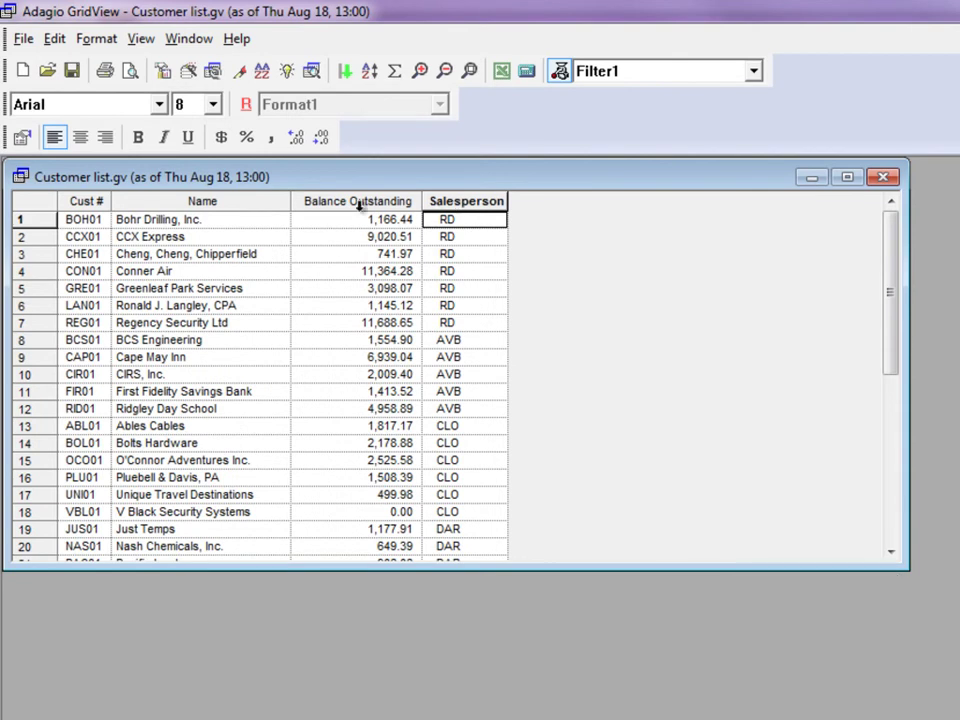
- Narrow the Name and Balance Outstanding columns to fit their contents more closely
drag(293, 207, 275, 208)
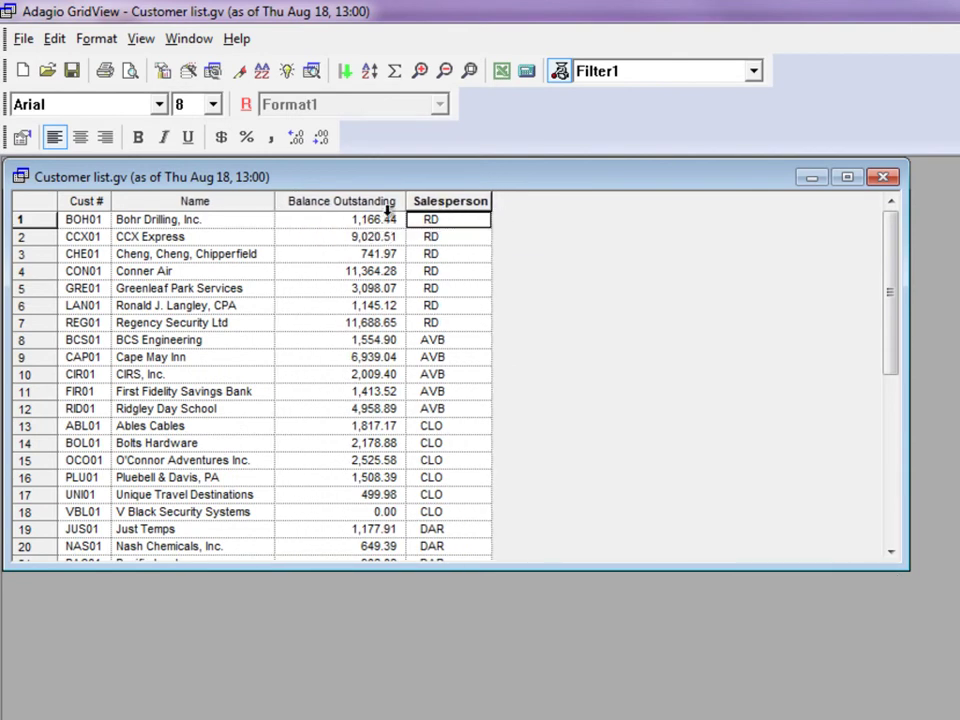
drag(414, 208, 398, 207)
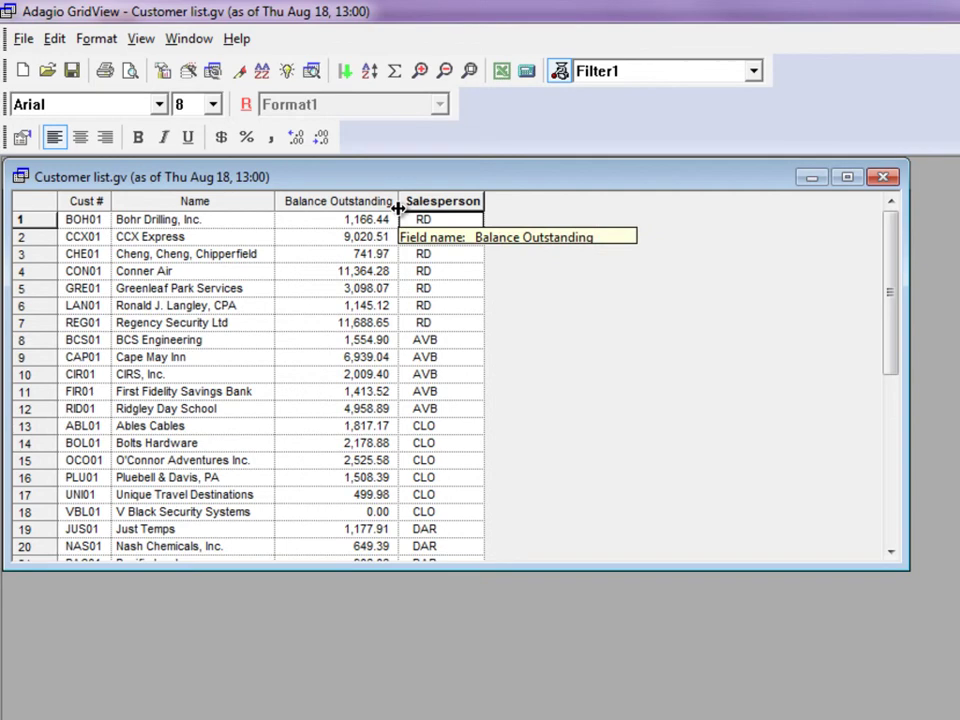